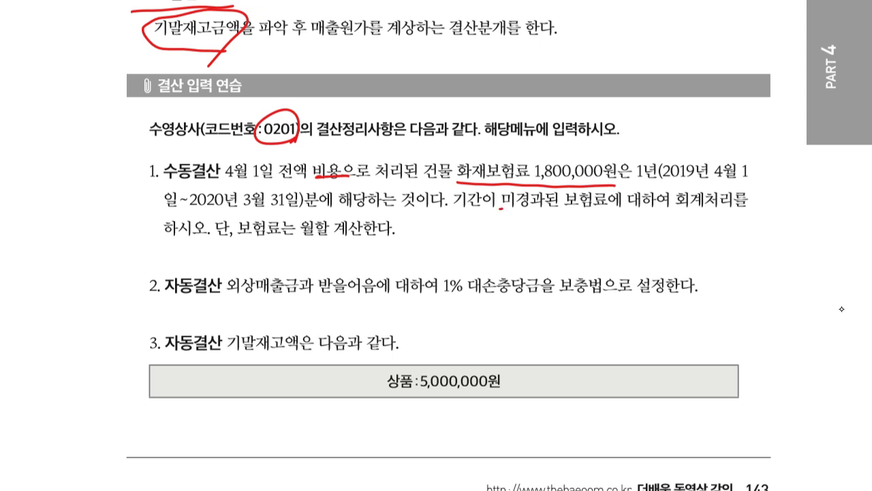
Underline "미경과된 보험료", label it "내년", and write the start of the proration above the premium as "1년 × /12", circling "1년"
mouse_move(502, 209)
mouse_down()
mouse_move(592, 205)
mouse_move(526, 232)
mouse_move(573, 236)
mouse_up()
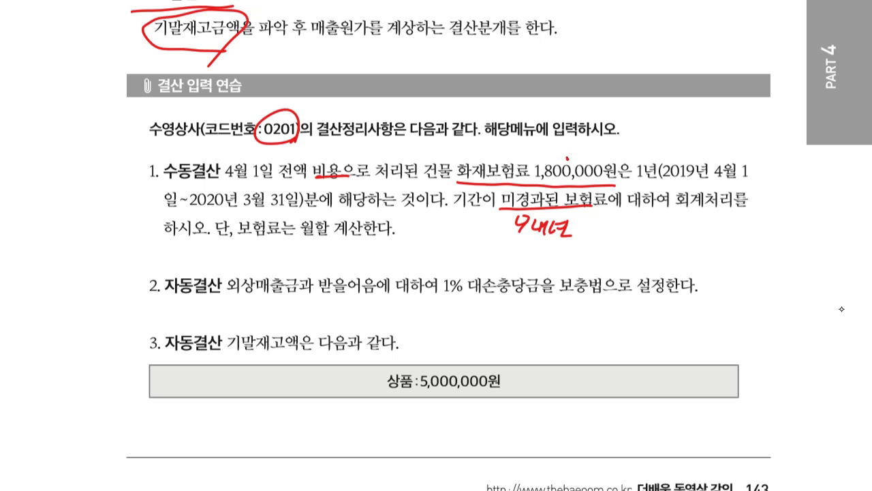
mouse_move(566, 155)
mouse_down()
mouse_move(617, 146)
mouse_move(618, 154)
mouse_up()
mouse_move(626, 133)
mouse_down()
mouse_move(637, 149)
mouse_move(623, 147)
mouse_move(688, 129)
mouse_up()
click(644, 137)
mouse_move(656, 140)
mouse_down()
mouse_move(655, 156)
mouse_move(679, 153)
mouse_up()
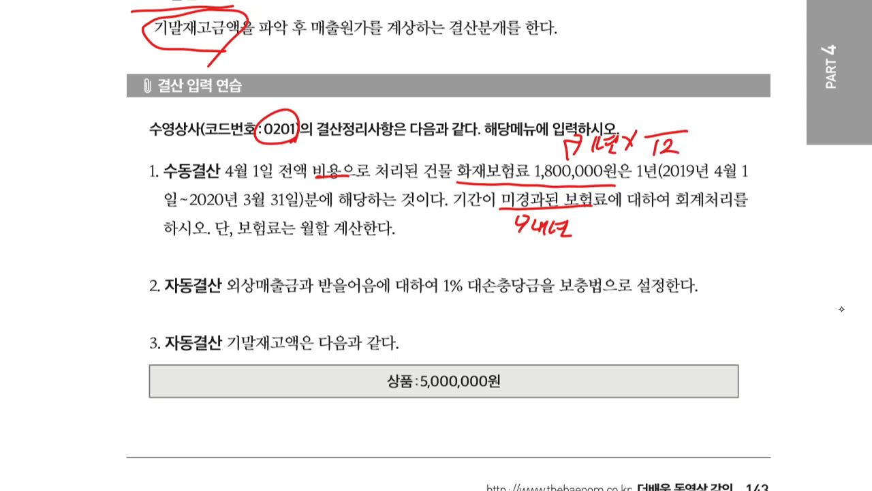
mouse_move(613, 160)
mouse_down()
mouse_move(599, 122)
mouse_move(617, 145)
mouse_up()
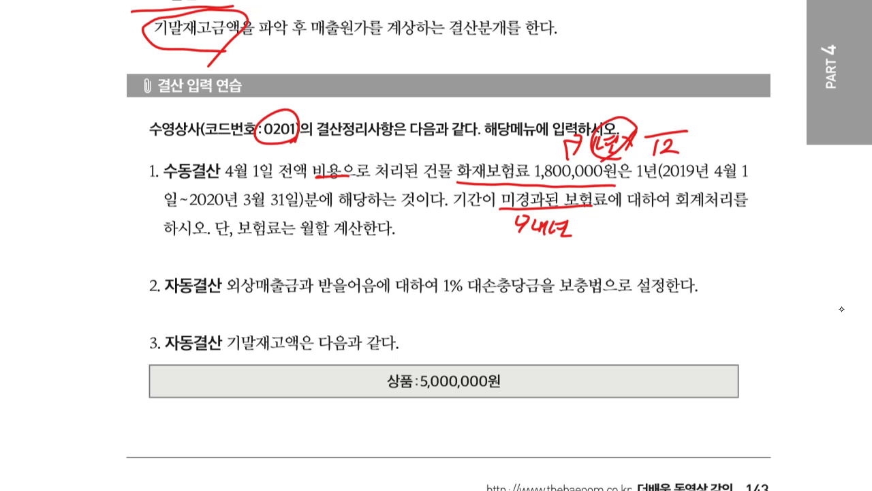
Underline "2020년 3월 31일", note "1~3" beneath it, and complete the handwritten proration as 3/12 = 45만원
drag(189, 209, 304, 206)
mouse_move(230, 211)
mouse_down()
mouse_move(230, 220)
mouse_move(250, 213)
mouse_move(257, 224)
mouse_up()
mouse_move(657, 107)
mouse_down()
mouse_move(667, 116)
mouse_move(655, 123)
mouse_up()
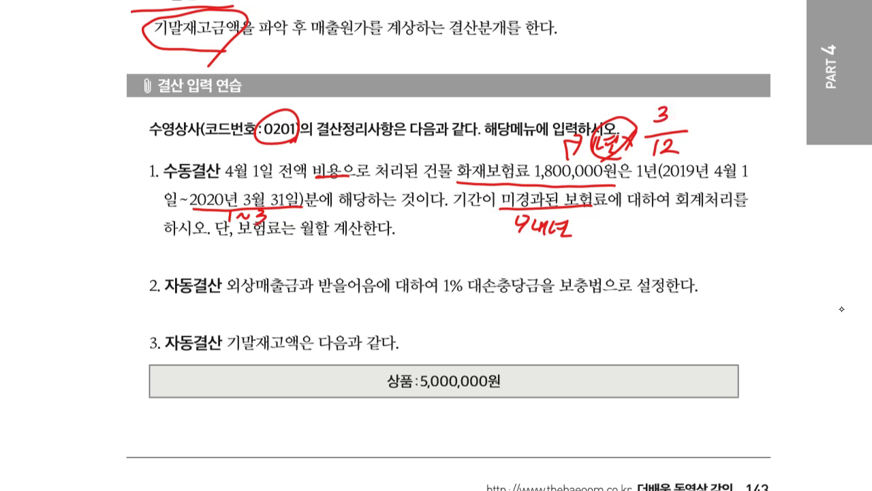
drag(705, 133, 719, 132)
drag(709, 144, 743, 150)
mouse_move(749, 131)
mouse_down()
mouse_move(800, 140)
mouse_move(796, 150)
mouse_up()
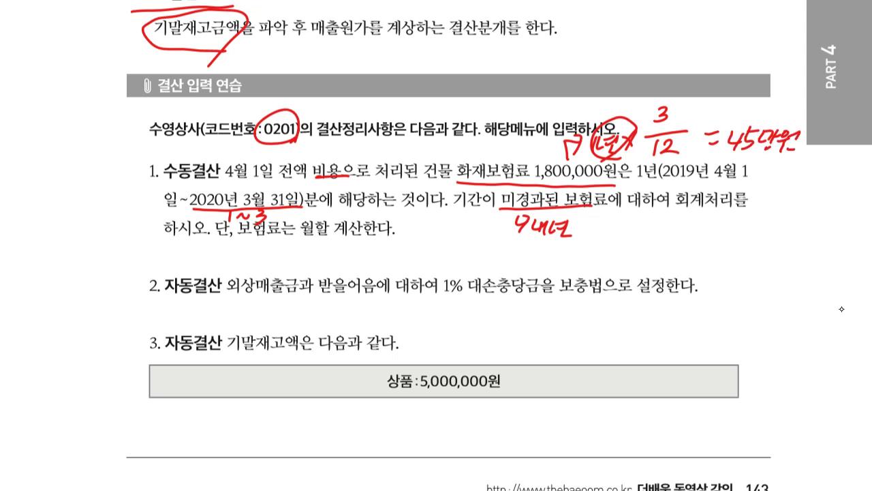
Handwrite the original debit entry "차) 보험료 180만" beside exercise item 1
drag(630, 207, 645, 228)
drag(649, 208, 661, 232)
mouse_move(665, 211)
mouse_down()
mouse_move(676, 236)
mouse_move(706, 227)
mouse_up()
drag(698, 229, 728, 228)
mouse_move(740, 210)
mouse_down()
mouse_move(738, 224)
mouse_move(752, 214)
mouse_move(736, 231)
mouse_up()
drag(762, 211, 770, 222)
mouse_move(777, 204)
mouse_down()
mouse_move(778, 224)
mouse_move(784, 211)
mouse_up()
drag(765, 225, 777, 232)
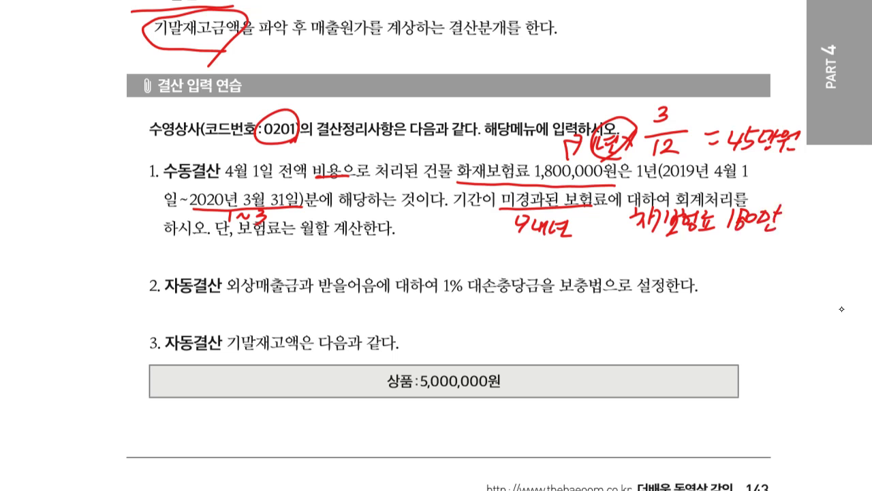
Handwrite the 12/31 adjusting entry "차) 선급비용 45 대) 보험료 45" below item 1 and draw an arrow pointing to it
drag(588, 246, 589, 265)
drag(592, 247, 606, 262)
drag(604, 254, 612, 268)
mouse_move(620, 248)
mouse_down()
mouse_move(619, 266)
mouse_move(653, 248)
mouse_up()
drag(643, 254, 653, 263)
mouse_move(661, 244)
mouse_down()
mouse_move(662, 274)
mouse_move(692, 253)
mouse_up()
mouse_move(685, 260)
mouse_down()
mouse_move(693, 271)
mouse_move(709, 248)
mouse_up()
drag(700, 252, 700, 270)
drag(707, 251, 705, 268)
drag(713, 244, 719, 263)
mouse_move(726, 244)
mouse_down()
mouse_move(728, 266)
mouse_move(743, 261)
mouse_up()
drag(732, 254, 746, 273)
mouse_move(753, 259)
mouse_down()
mouse_move(766, 247)
mouse_move(766, 266)
mouse_up()
mouse_move(770, 246)
mouse_down()
mouse_move(784, 245)
mouse_move(784, 265)
mouse_move(818, 260)
mouse_up()
drag(821, 243, 827, 259)
drag(832, 239, 839, 262)
drag(791, 275, 792, 294)
drag(798, 274, 802, 294)
drag(806, 274, 815, 290)
mouse_move(811, 281)
mouse_down()
mouse_move(825, 282)
mouse_move(822, 300)
mouse_up()
drag(825, 273, 836, 289)
drag(822, 295, 860, 286)
drag(856, 275, 853, 296)
drag(861, 274, 871, 273)
drag(861, 275, 860, 293)
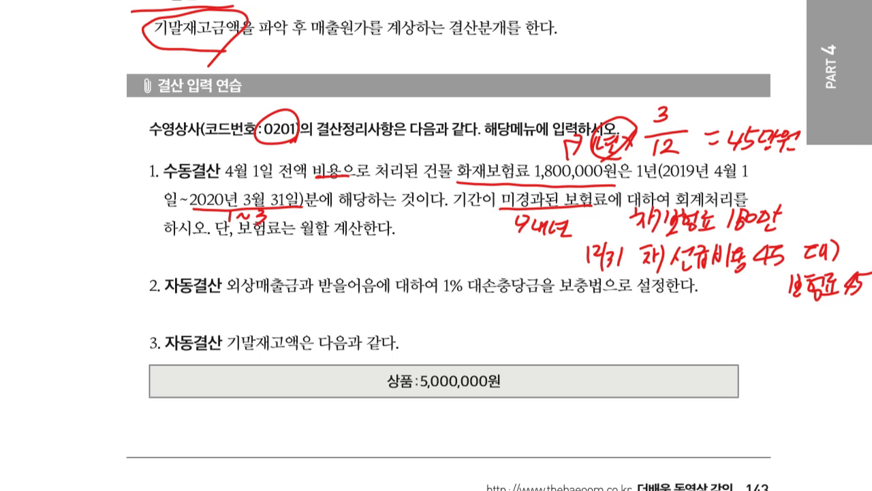
drag(521, 263, 548, 261)
drag(552, 251, 555, 276)
In item 2, underline 외상매출금, 받을어음 and 대손충당금, circle 1%, and mark item 1 in the margin
drag(221, 294, 374, 295)
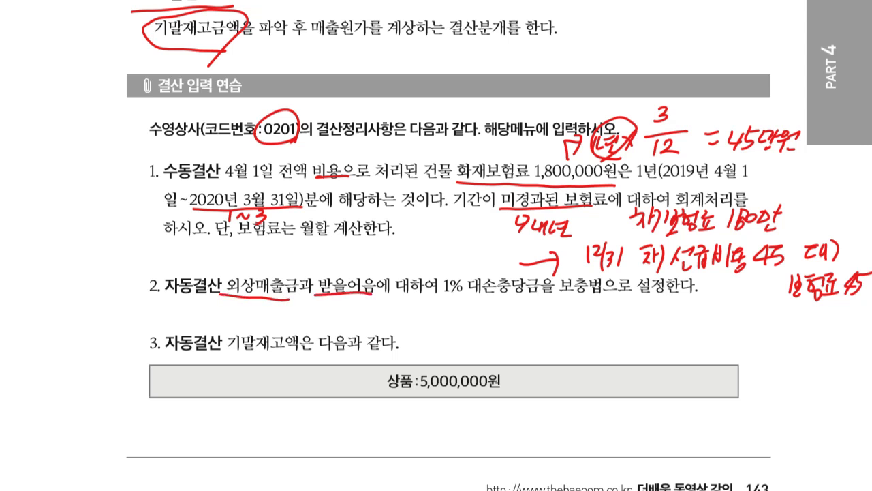
mouse_move(472, 306)
mouse_down()
mouse_move(460, 304)
mouse_move(535, 298)
mouse_up()
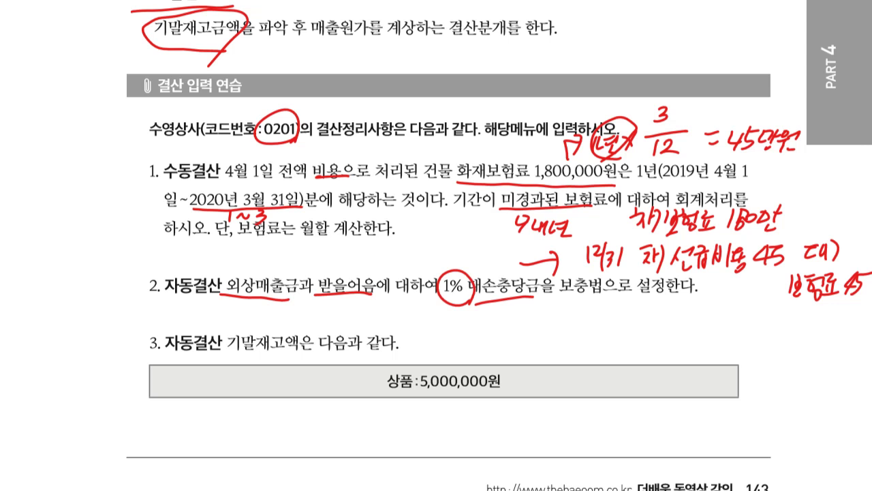
drag(121, 162, 135, 160)
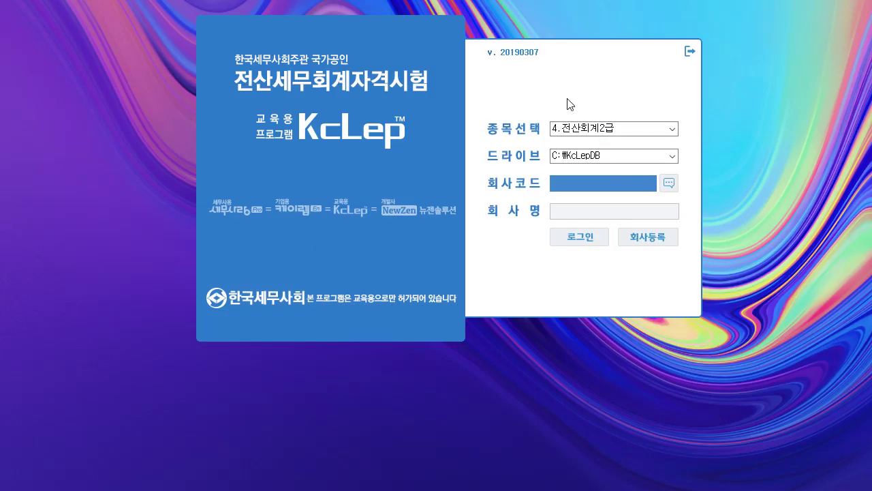
Switch to KcLep, log in to company 0201 수영상사, and centre the main window on the screen
click(666, 183)
click(560, 308)
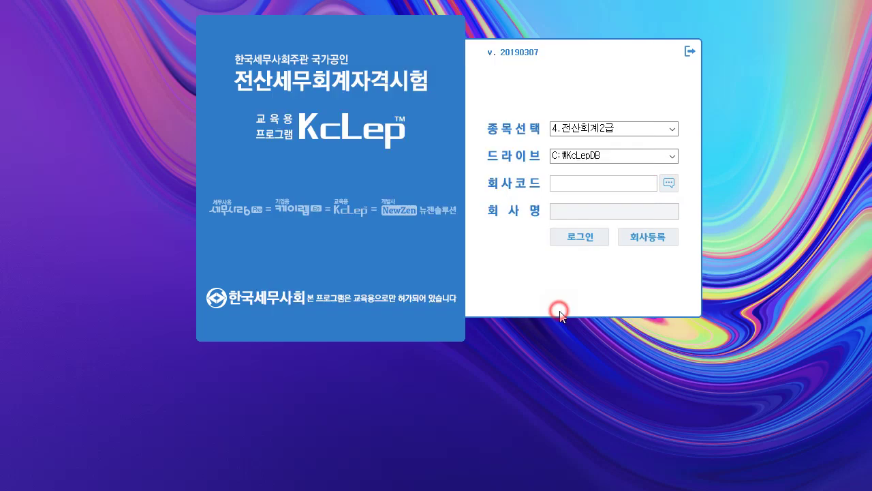
click(563, 313)
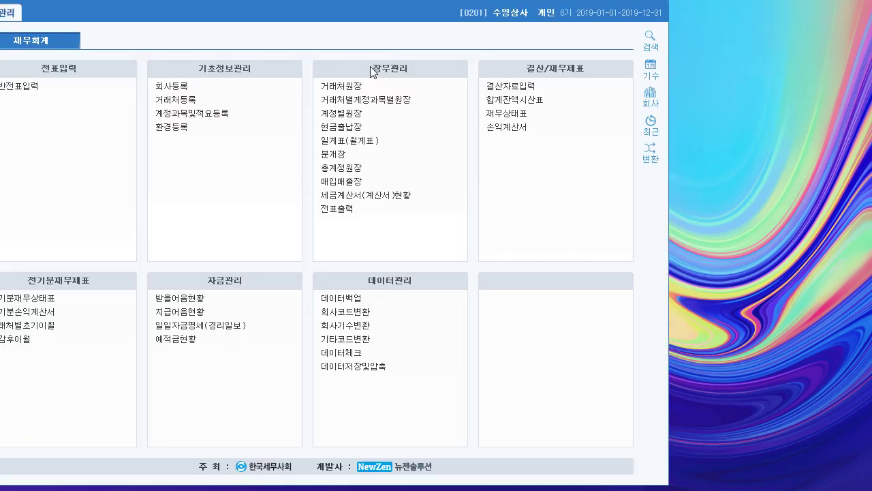
drag(353, 10, 470, 27)
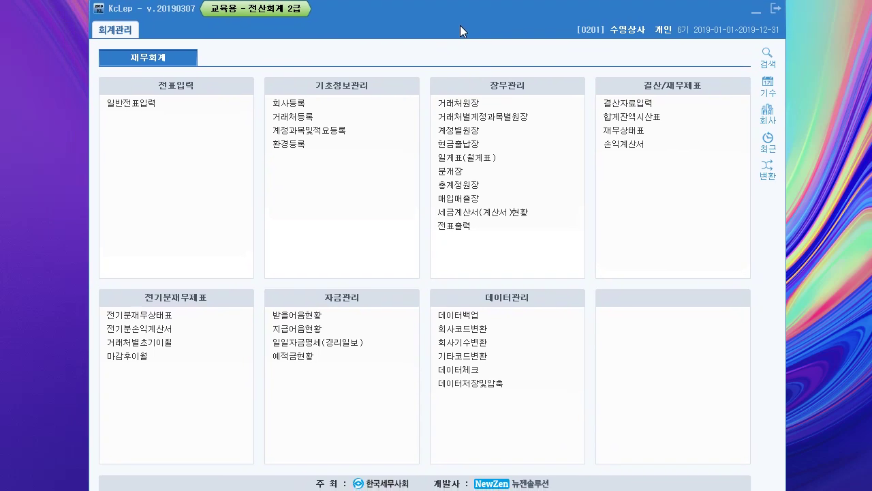
Open general voucher entry (일반전표입력) and set the working date to December 31
click(128, 102)
click(129, 104)
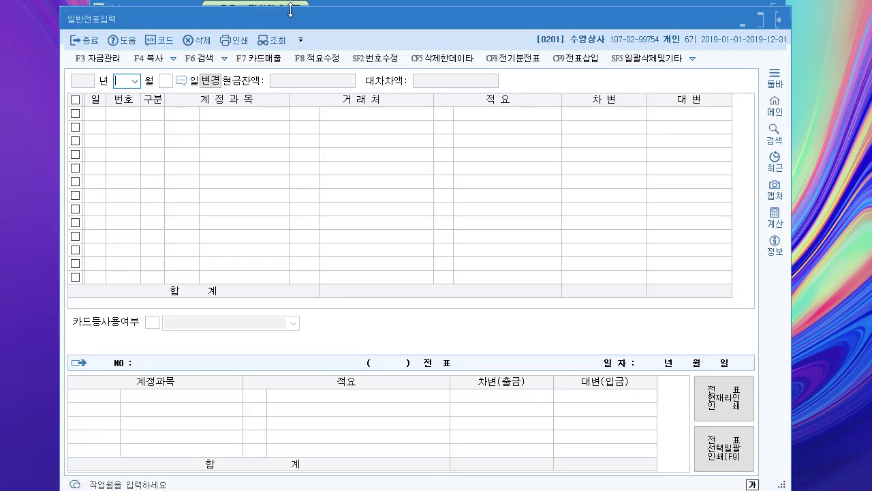
text(12)
key(Return)
text(31)
key(Return)
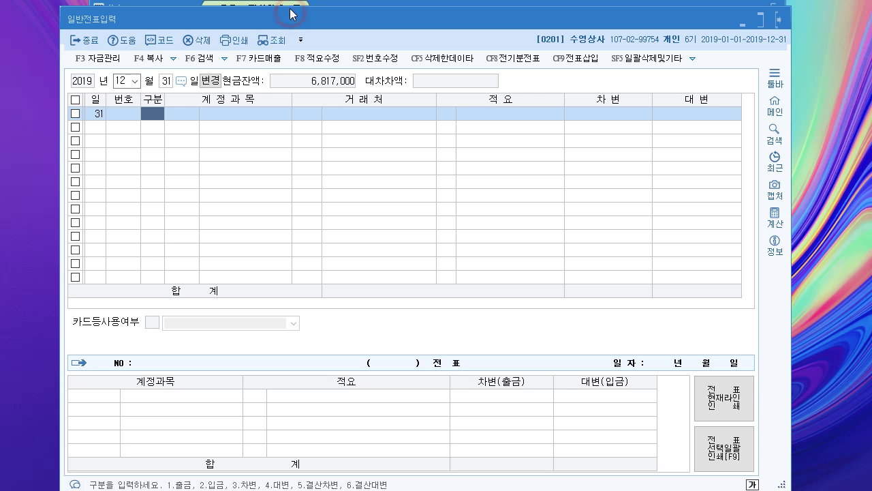
drag(291, 17, 291, 12)
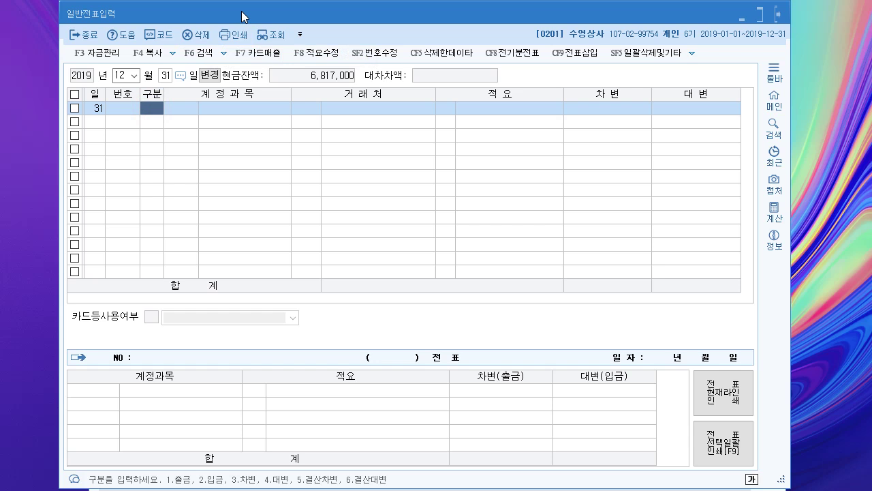
Enter a closing debit (결차) line for account 0133 선급비용 with the amount 450,000
text(5)
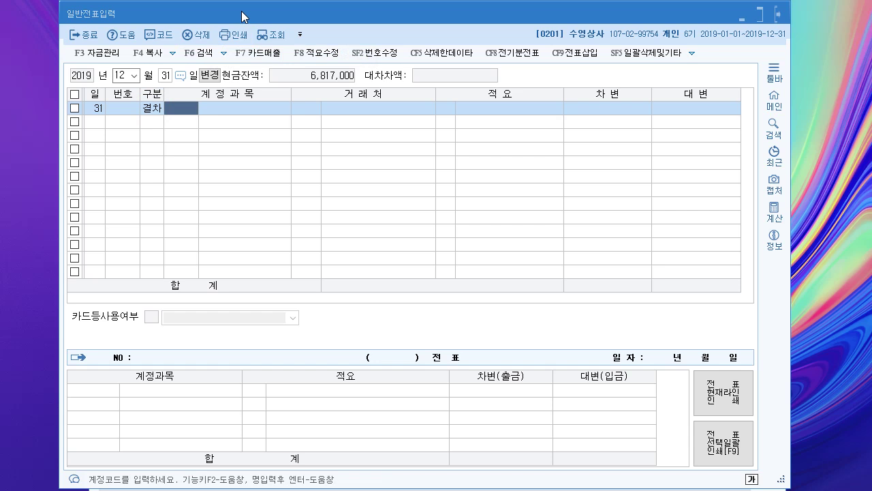
key(F2)
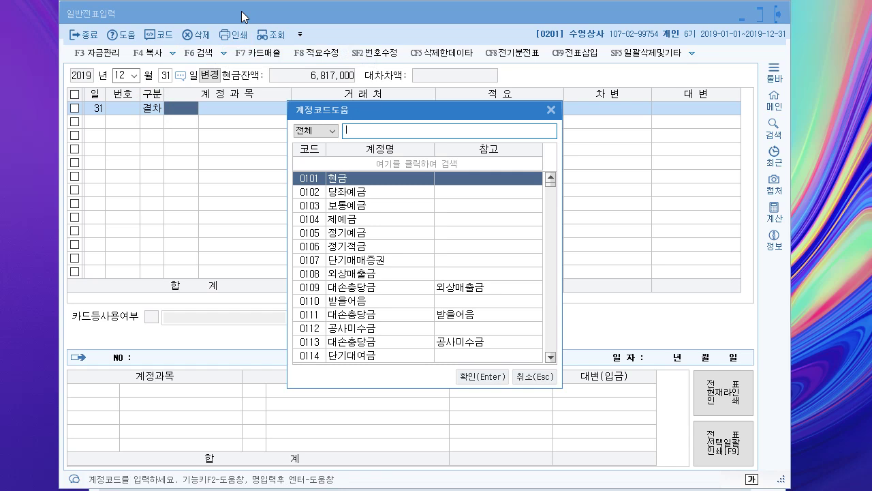
text(선급)
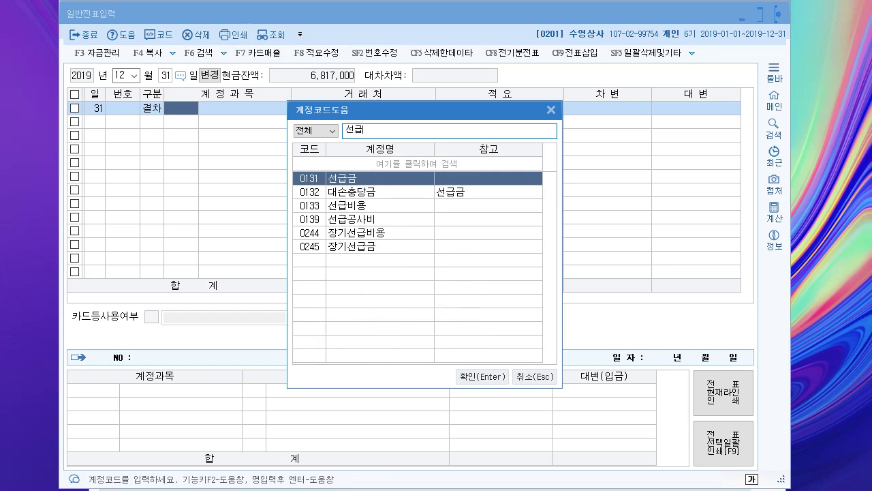
text(비용)
key(Return)
key(Return)
key(Return)
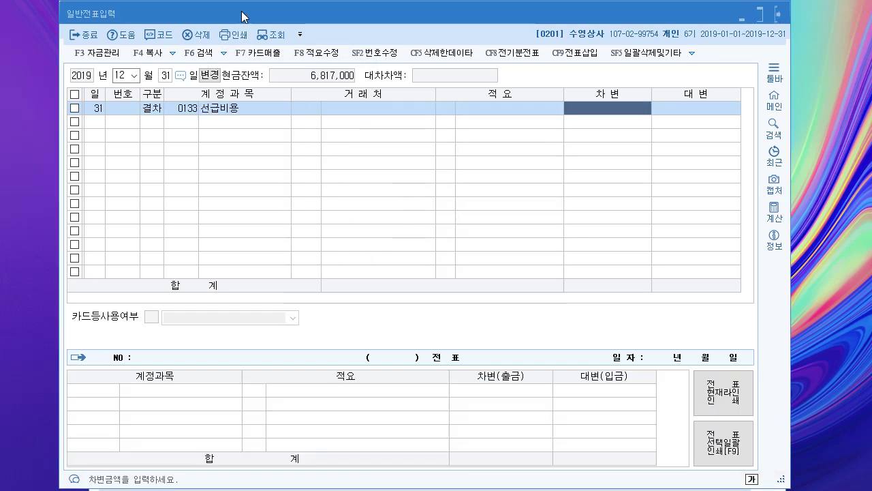
text(4500000)
key(Return)
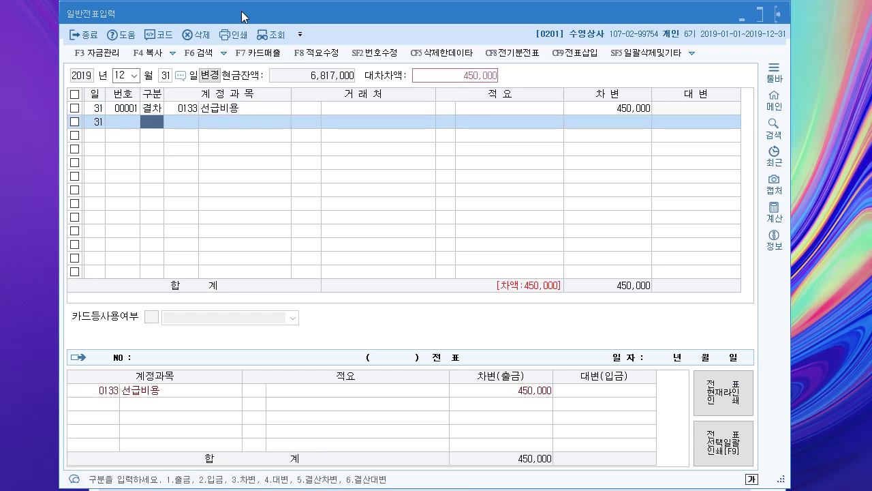
Enter the matching closing credit (결대) line for account 0821 보험료 (판매관리비) with the amount 450,000
text(6)
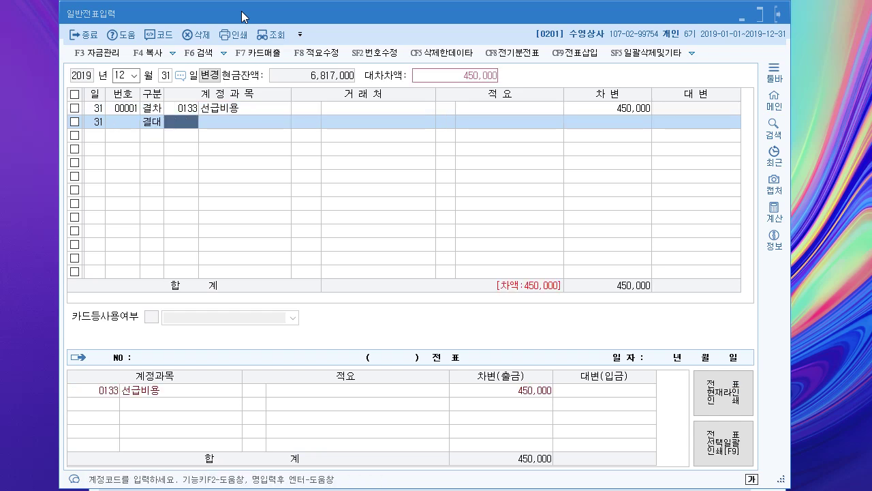
text(보)
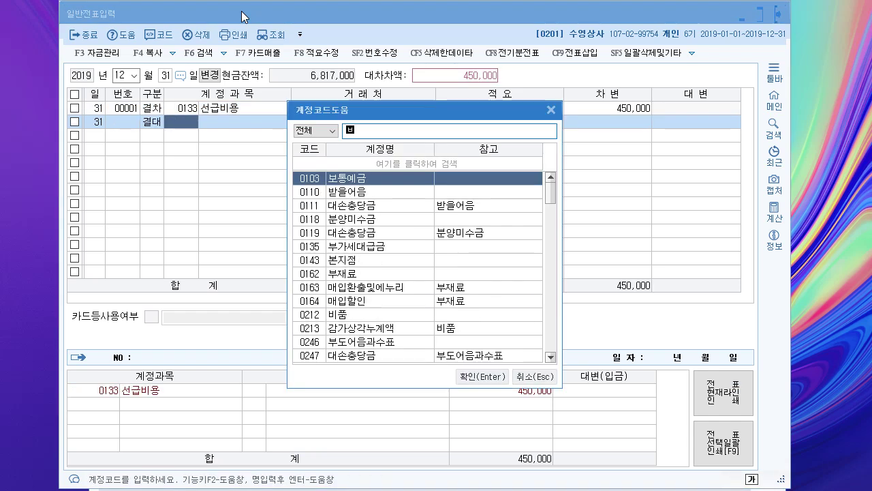
text(험료)
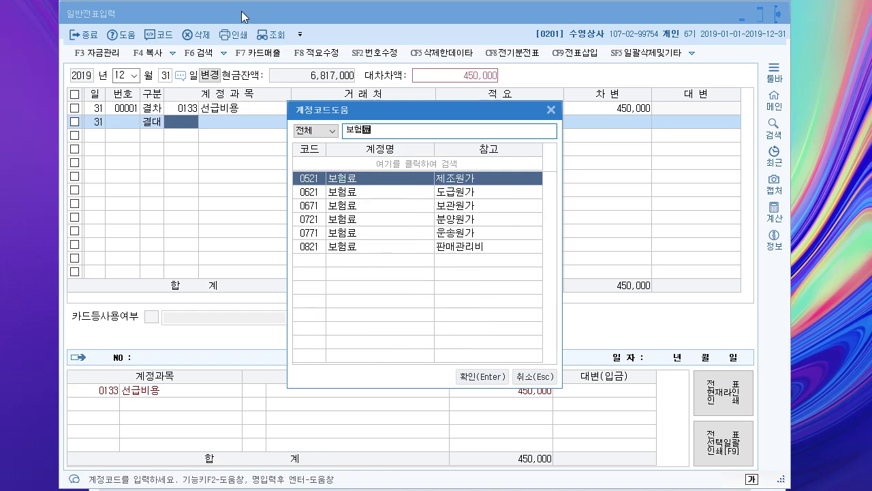
key(Down)
key(Down)
key(Down)
key(Down)
key(Down)
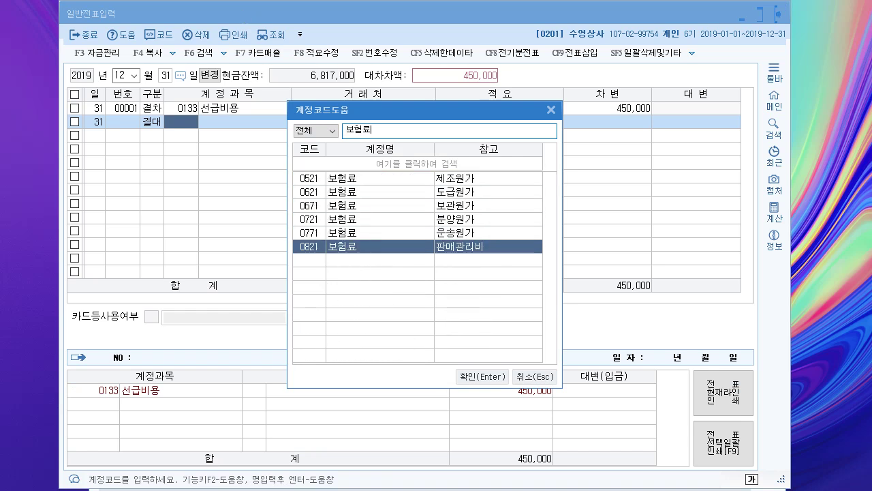
key(Return)
key(Return)
key(Return)
key(Return)
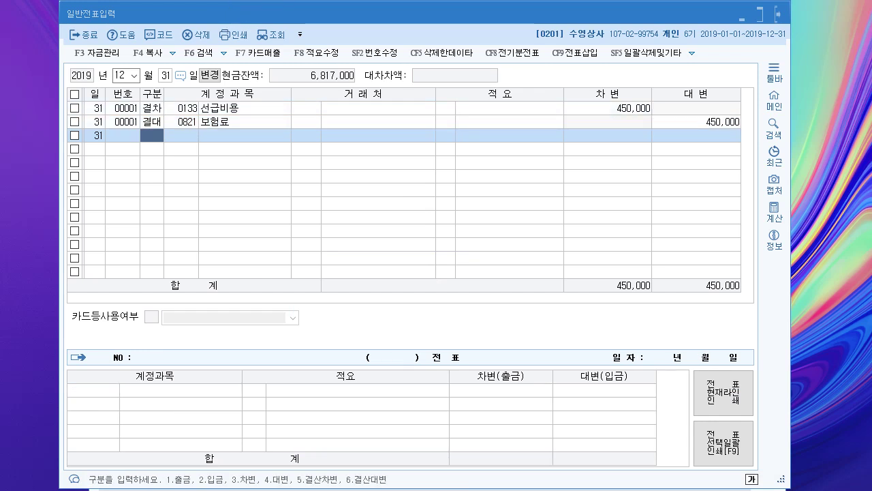
Close the voucher entry and open the trial balance (합계잔액시산표) for December 31, 2019
click(779, 14)
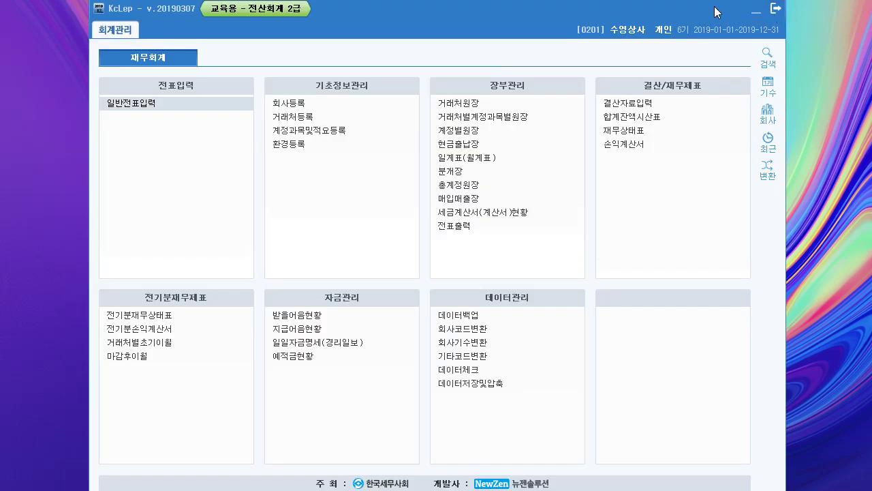
click(620, 121)
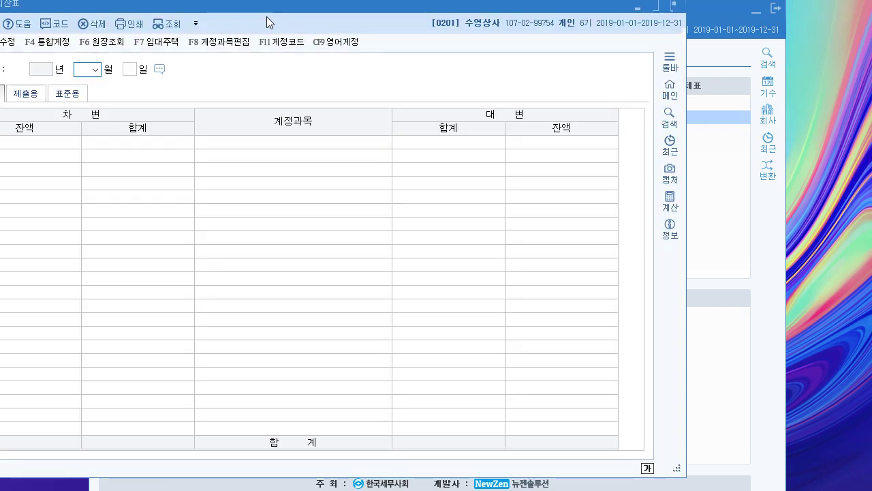
drag(287, 5, 404, 13)
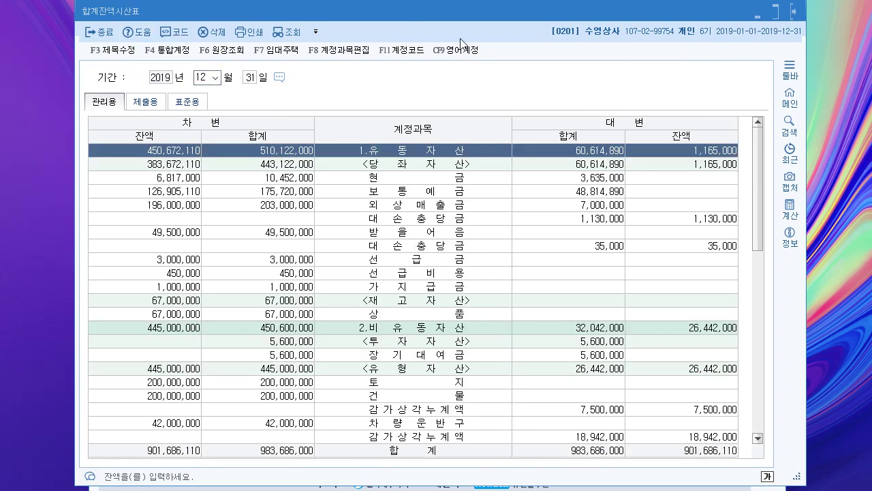
Underline 외상매출금 and 받을어음 with their debit balances in the trial balance, and draw arrows from each to its 대손충당금
click(851, 1)
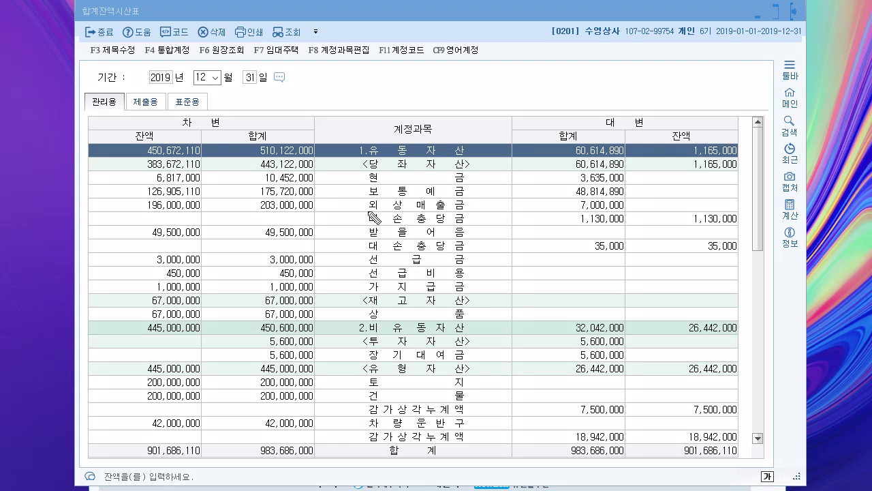
drag(368, 211, 465, 210)
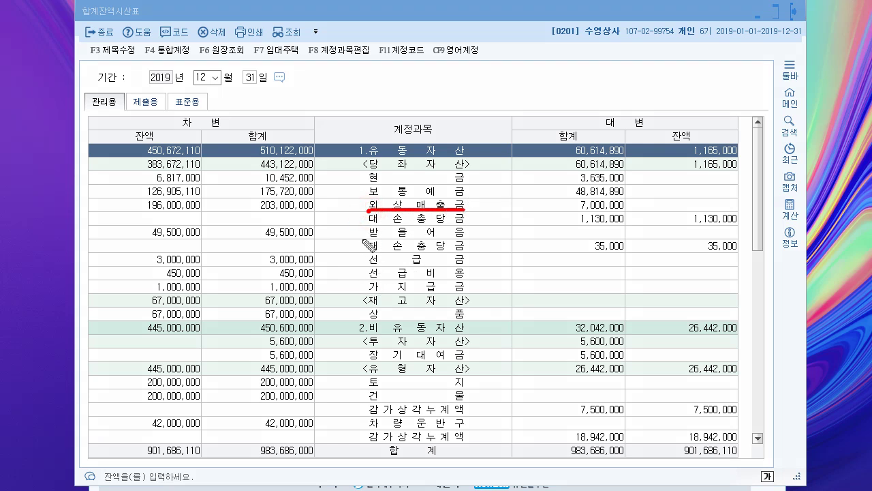
drag(364, 238, 458, 236)
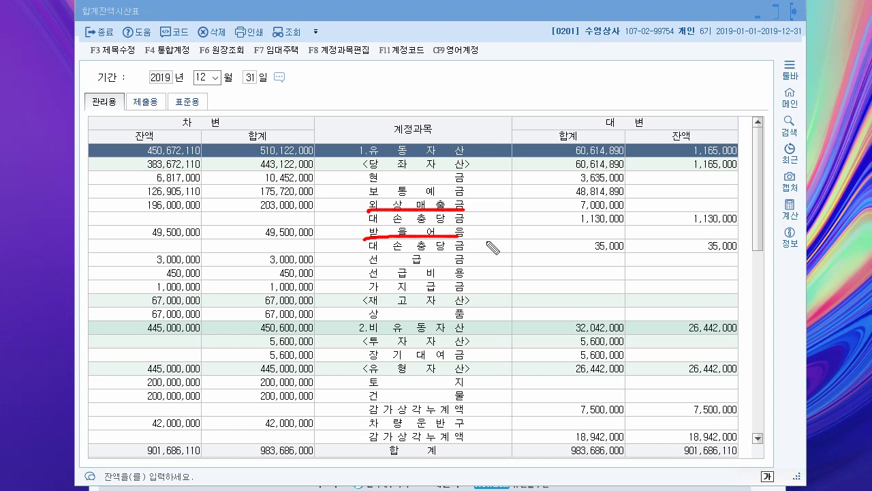
drag(139, 210, 201, 210)
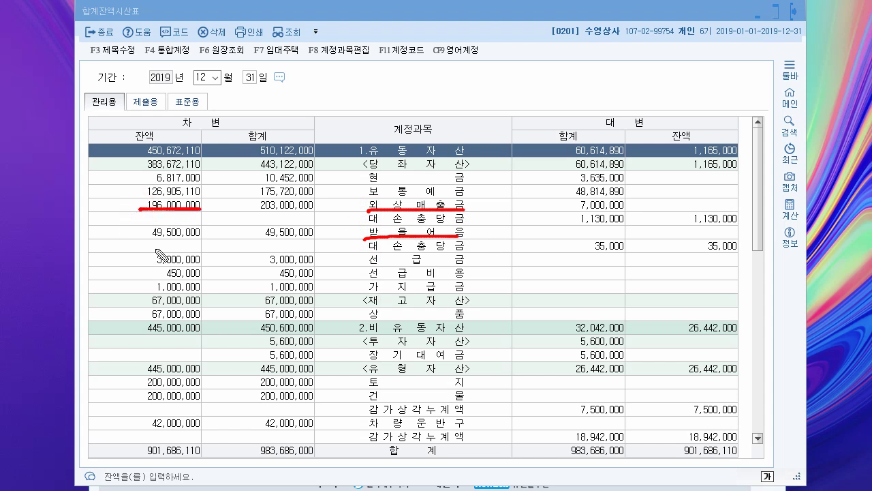
drag(151, 242, 203, 240)
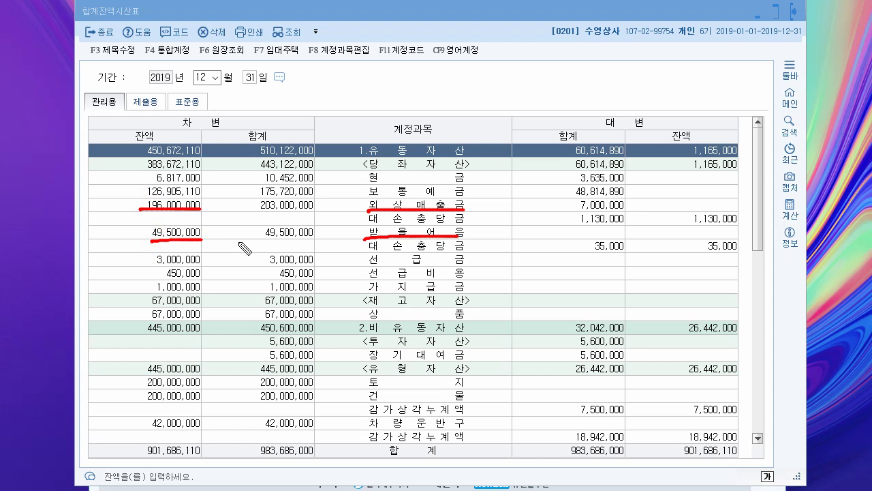
mouse_move(363, 209)
mouse_down()
mouse_move(354, 241)
mouse_move(364, 250)
mouse_up()
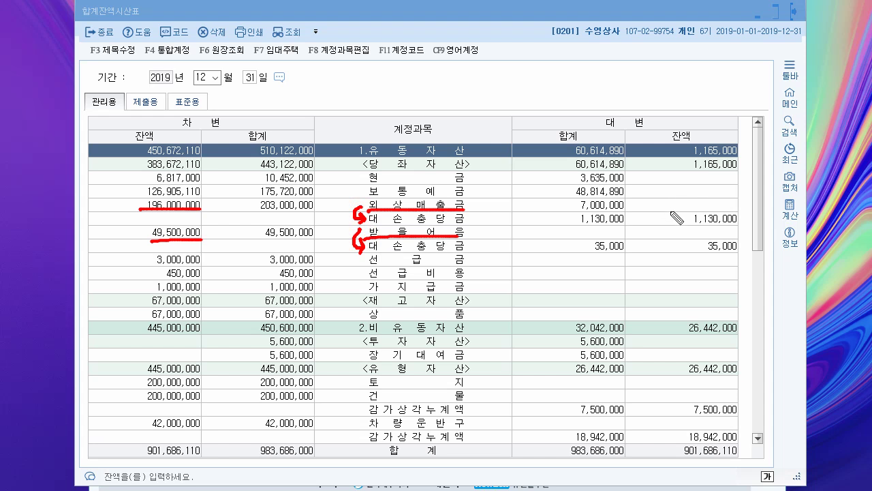
Underline the credit balances of both 대손충당금 accounts in the trial balance, and clear the on-screen marks over the exercise page
drag(688, 228, 736, 221)
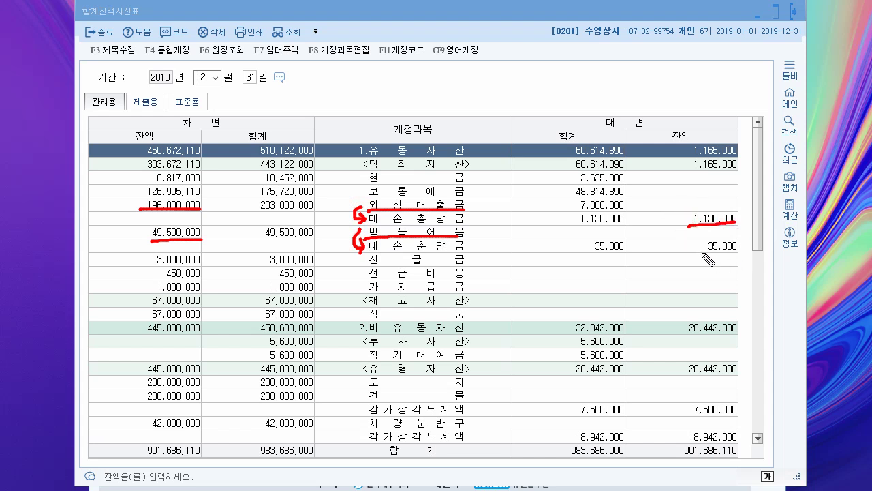
drag(703, 254, 737, 252)
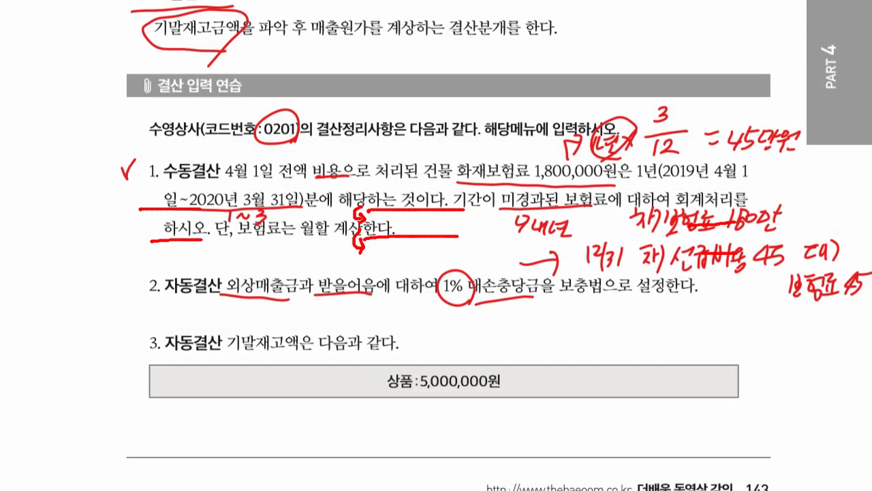
key(Escape)
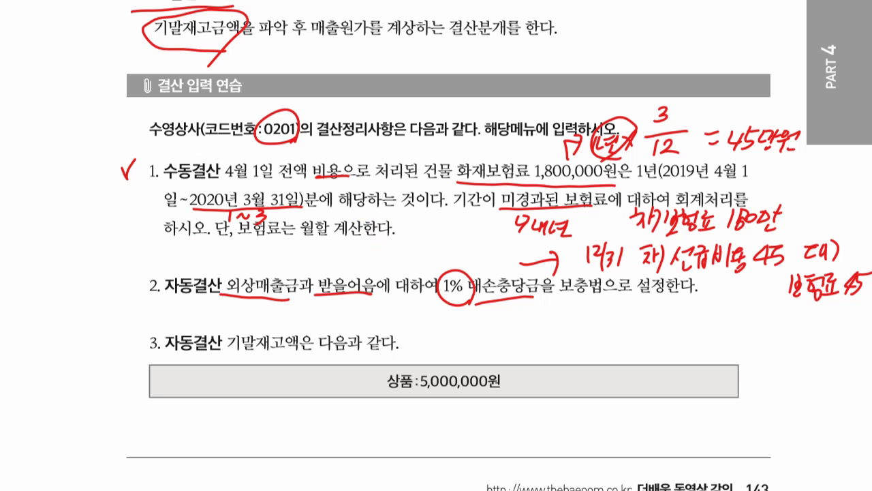
Write the calculation 196,000,000 × 1% beside exercise item 2 and draw a star above the 1% rate
mouse_move(19, 281)
mouse_down()
mouse_move(23, 301)
mouse_move(36, 300)
mouse_move(41, 287)
mouse_move(54, 295)
mouse_up()
drag(53, 280, 54, 278)
drag(63, 276, 63, 276)
drag(72, 274, 71, 274)
drag(88, 280, 90, 267)
drag(96, 266, 126, 272)
mouse_move(126, 257)
mouse_down()
mouse_move(116, 268)
mouse_move(132, 269)
mouse_up()
drag(152, 246, 148, 263)
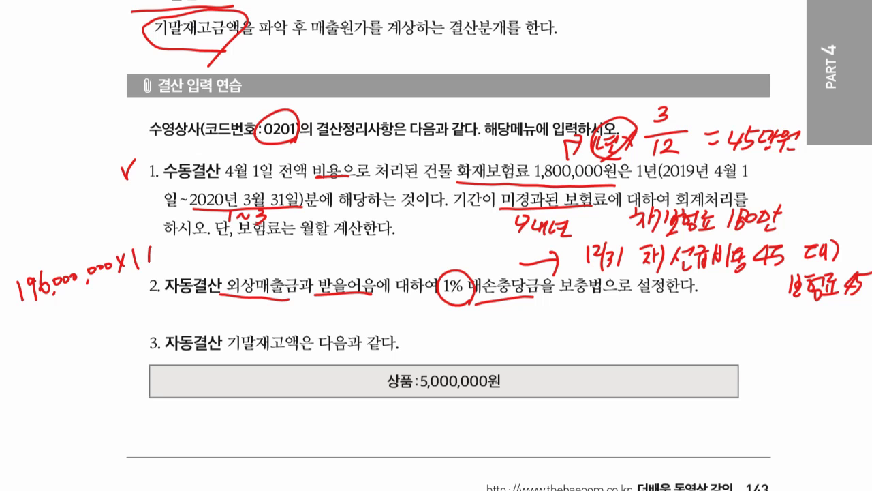
drag(466, 275, 466, 284)
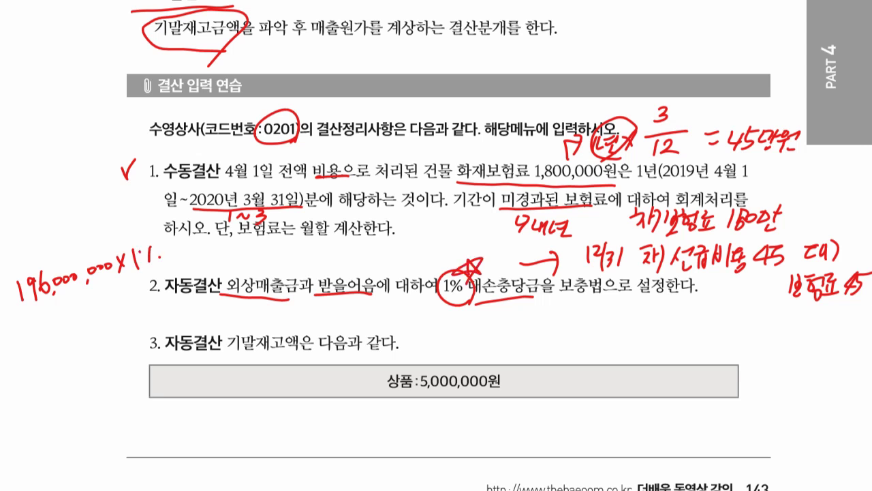
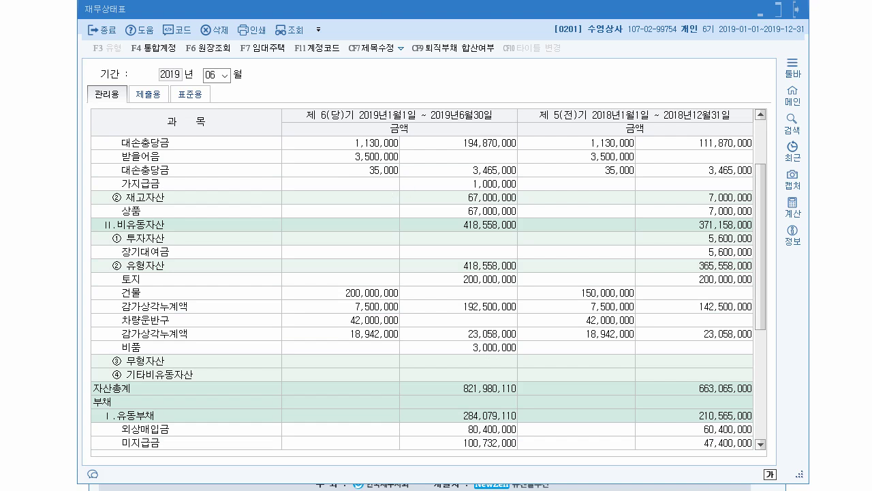
Highlight 건물 and its 감가상각누계액 with their current-period amounts in the balance sheet, underline the net book value, and mark the subtraction
drag(121, 291, 146, 293)
drag(341, 292, 395, 293)
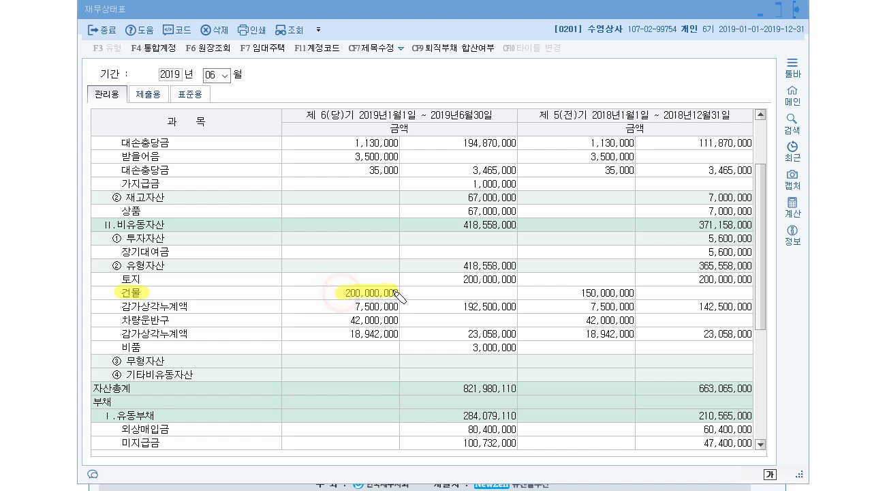
drag(120, 306, 188, 308)
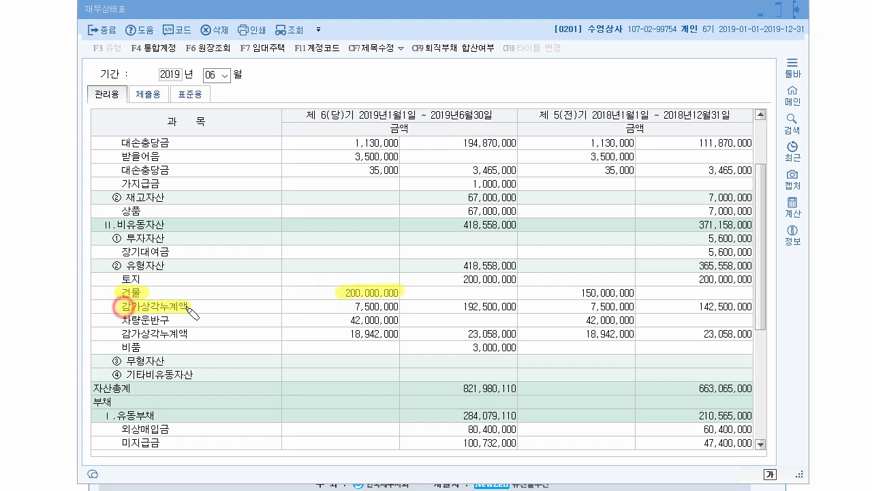
drag(348, 307, 395, 308)
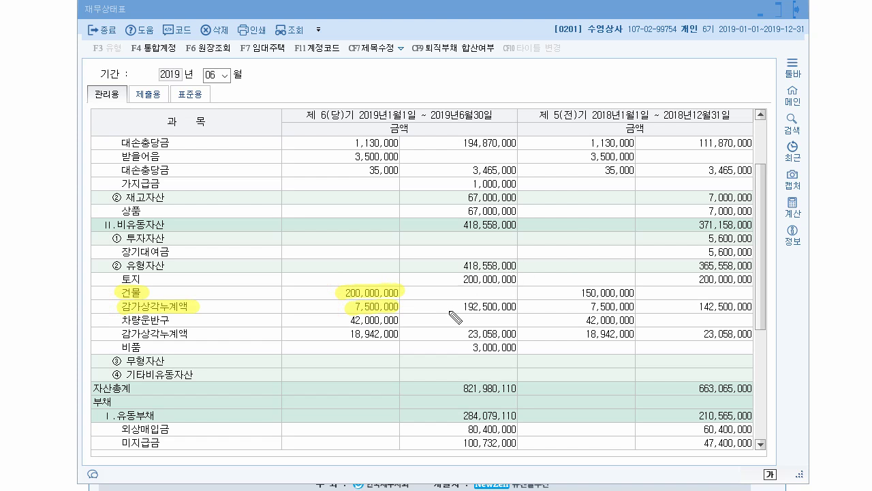
drag(456, 315, 521, 315)
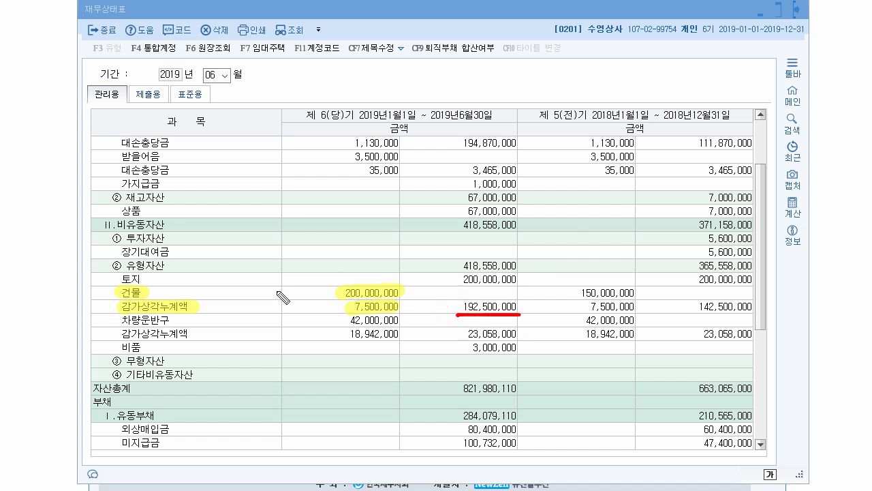
mouse_move(325, 293)
mouse_down()
mouse_move(325, 312)
mouse_move(310, 301)
mouse_up()
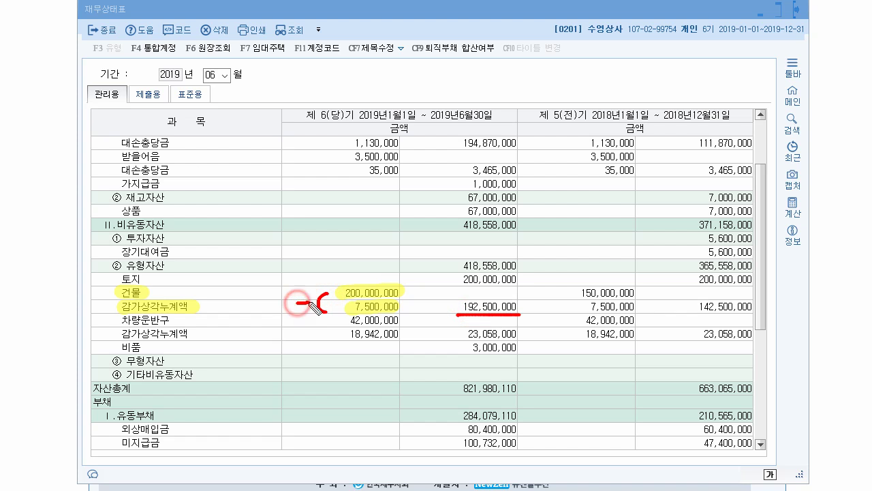
drag(432, 307, 443, 314)
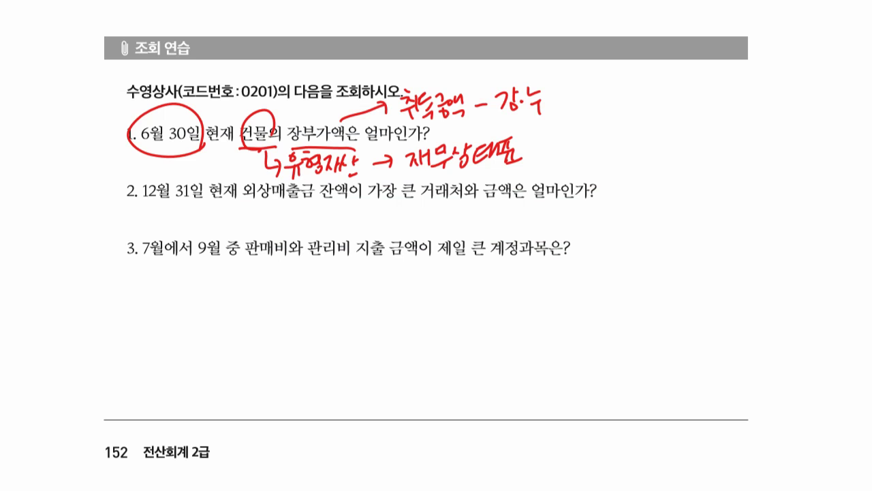
Mark the date 12월 31일, the account 외상매출금, and the requested customer and amount in lookup question 2
drag(138, 203, 203, 202)
mouse_move(310, 206)
mouse_down()
mouse_move(321, 176)
mouse_move(313, 213)
mouse_up()
drag(387, 204, 529, 197)
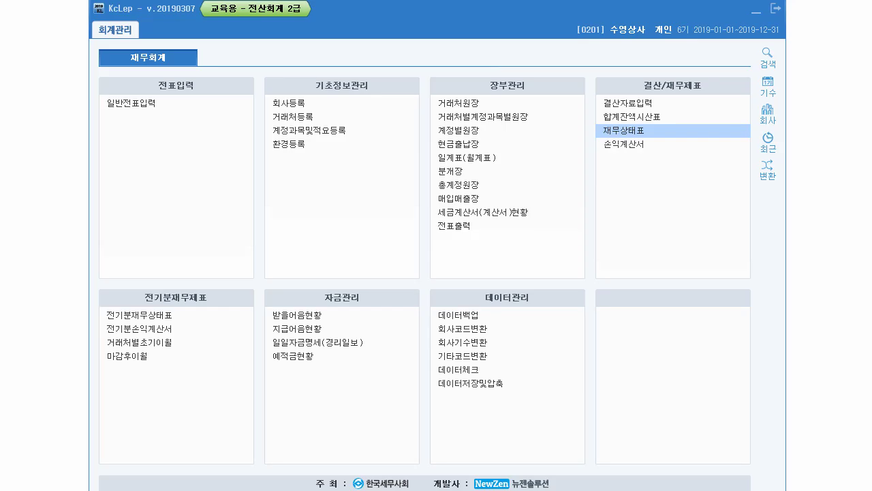
Open the customer ledger (거래처원장) and set its period to January 1 through December 31, 2019
click(460, 102)
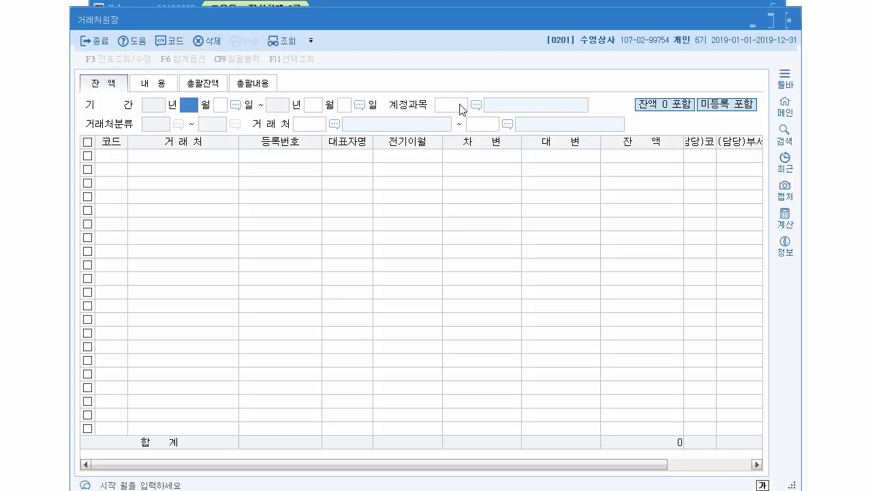
text(12 월 )
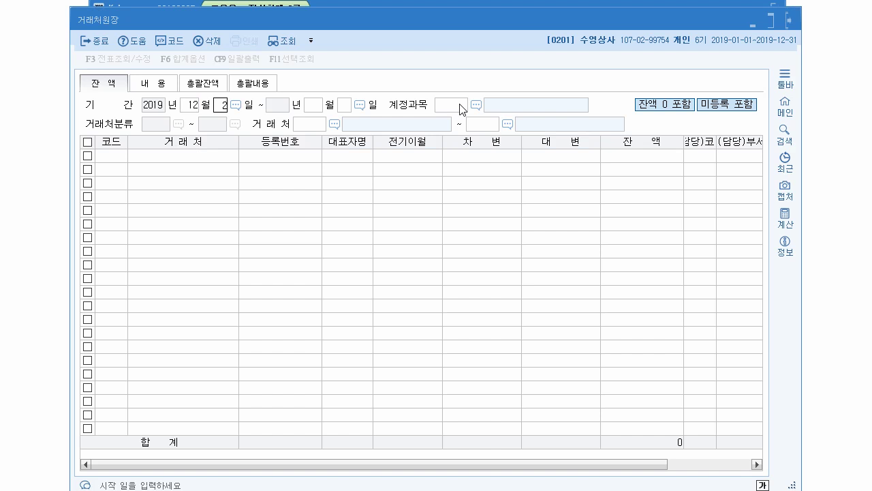
text(31)
key(shift+Tab)
key(shift+Tab)
text(1)
key(Return)
text(1)
key(Return)
text(1231)
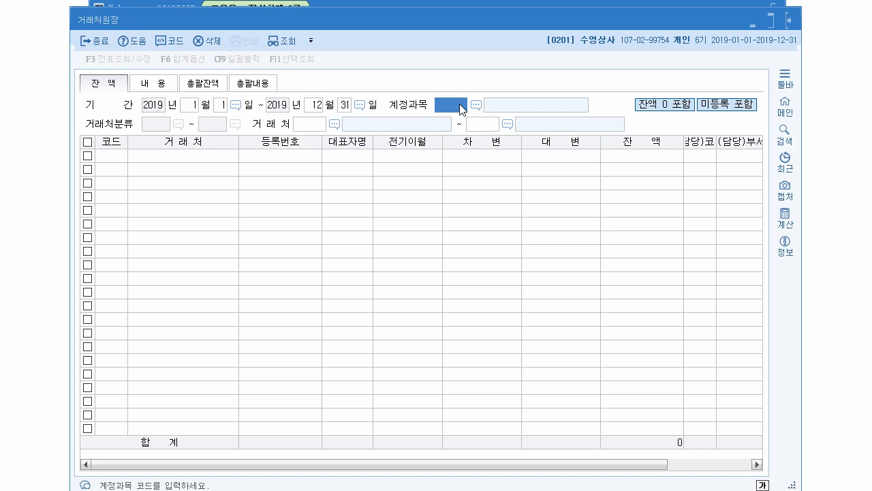
Query account 0108 외상매출금 across all customers, and highlight the balance heading and the balance of 경민가구
text(외)
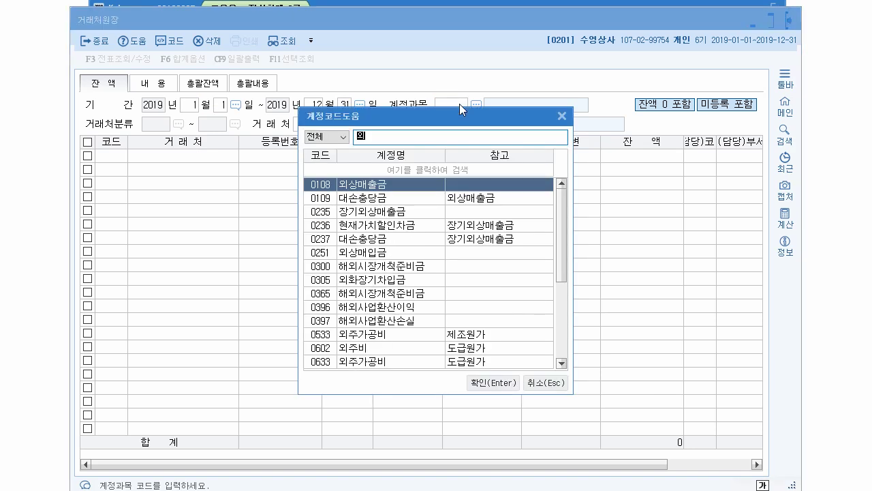
text(상)
key(Return)
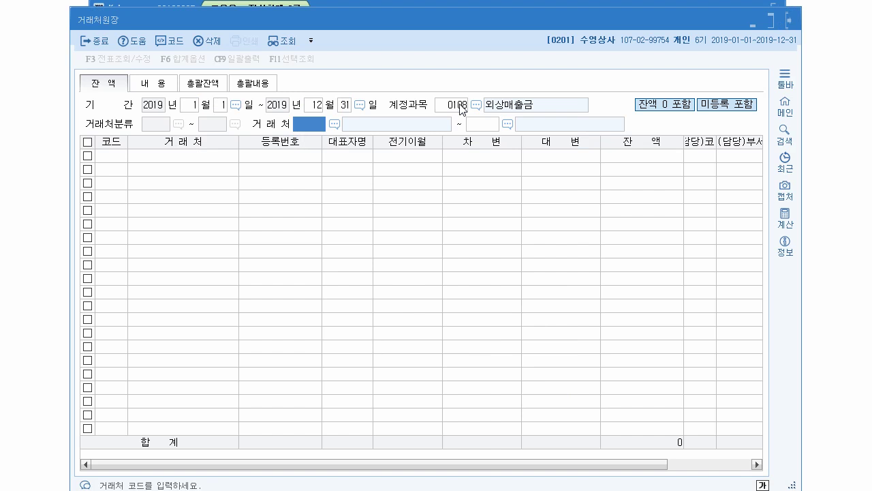
key(Return)
key(Return)
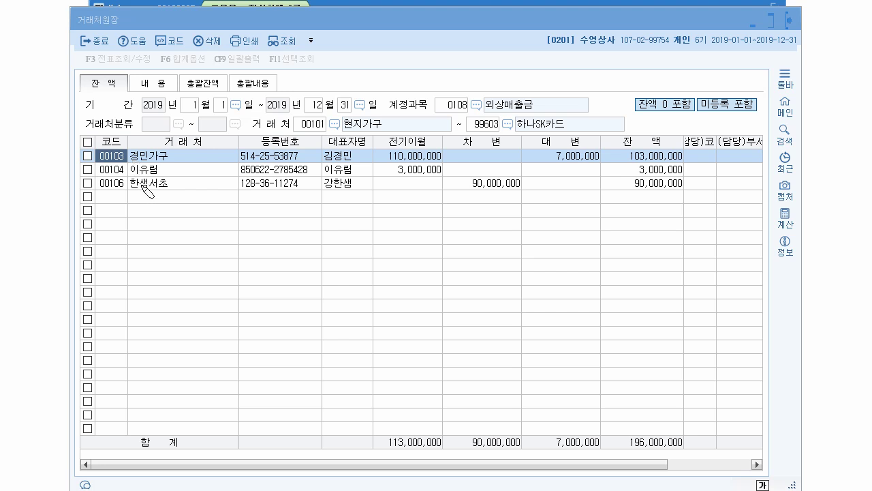
drag(617, 143, 670, 146)
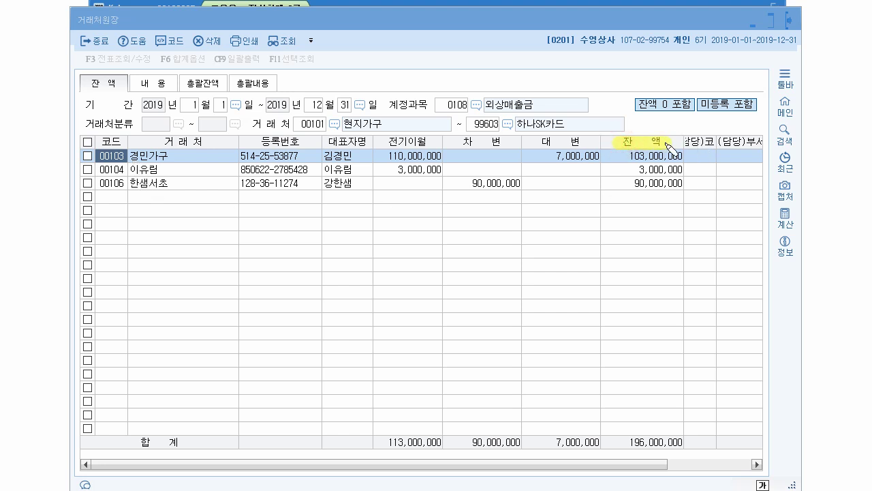
drag(618, 156, 681, 156)
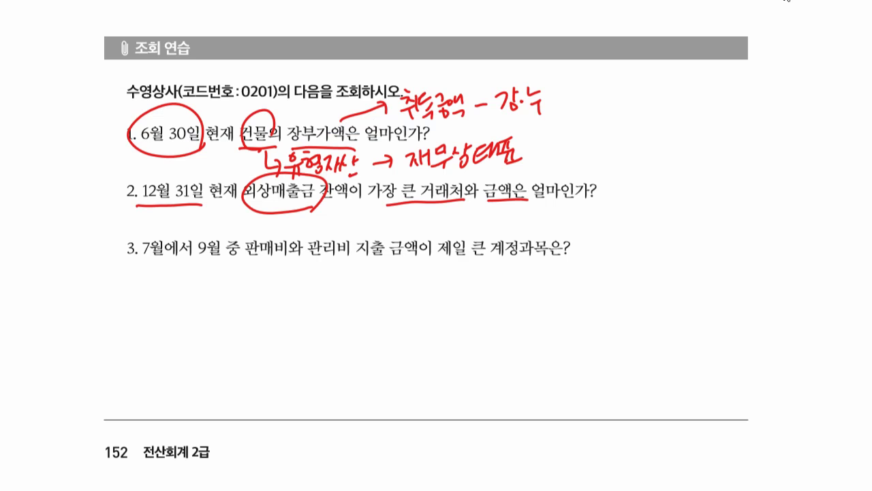
Mark the period 7월에서 9월, the category 판매비와 관리비 and the expenditure wording in lookup question 3
drag(136, 267, 247, 258)
mouse_move(335, 259)
mouse_down()
mouse_move(286, 219)
mouse_move(330, 273)
mouse_up()
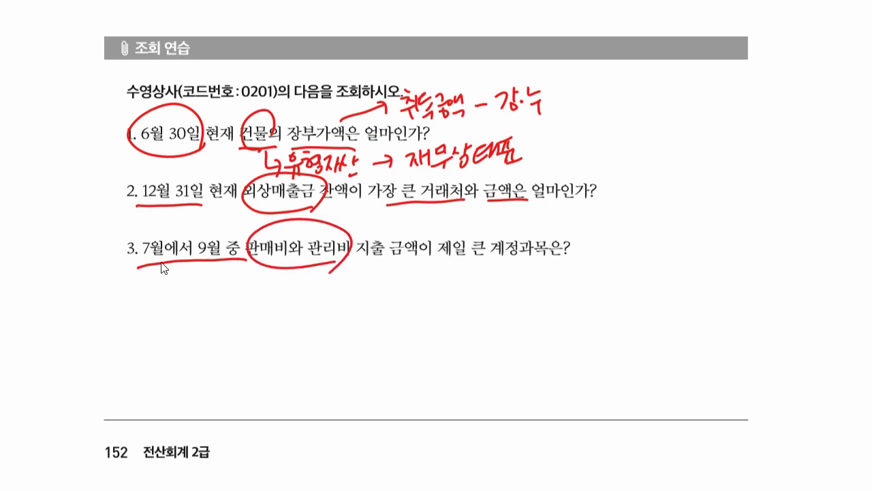
drag(345, 264, 394, 259)
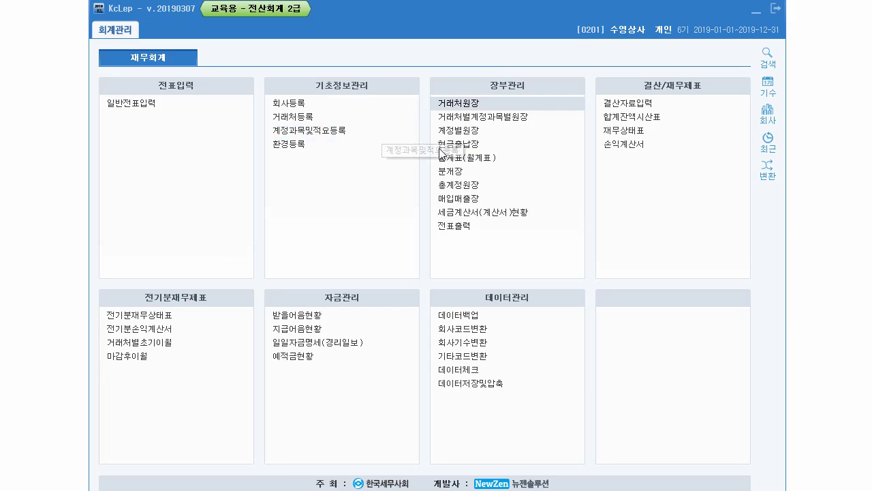
Open 일계표(월계표) and query the monthly summary (월계표) for July through September 2019
click(459, 165)
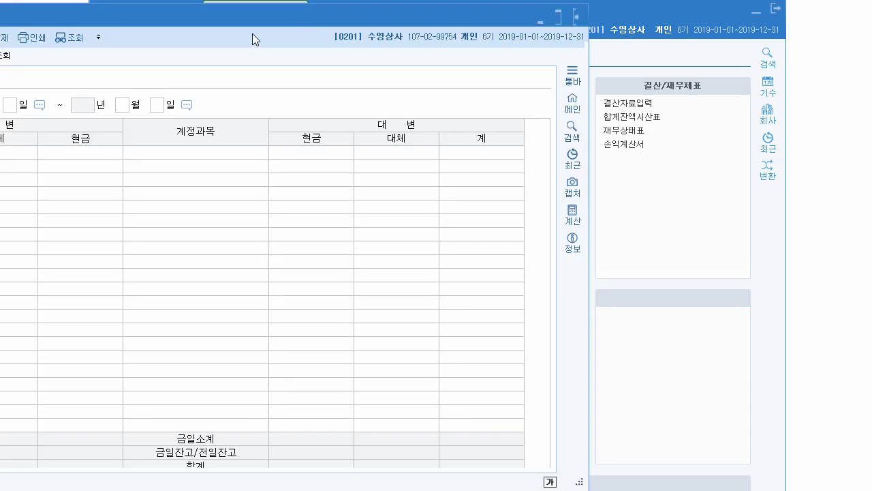
drag(255, 20, 465, 19)
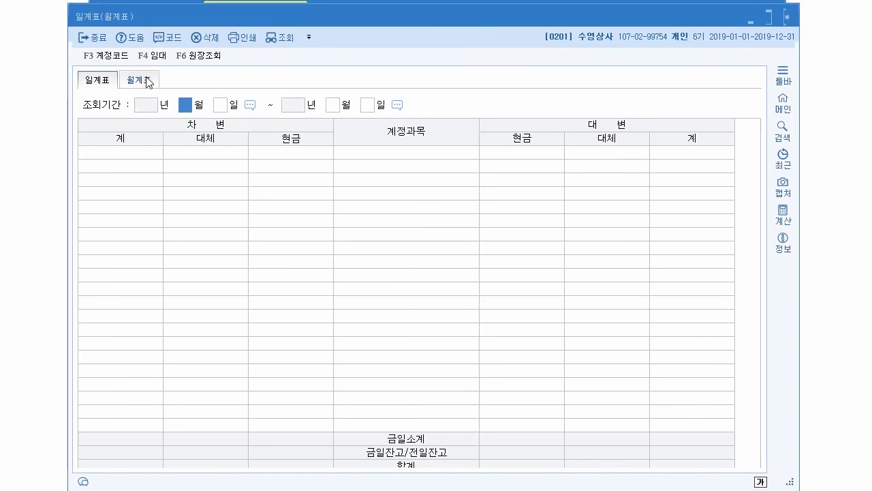
click(147, 82)
click(94, 83)
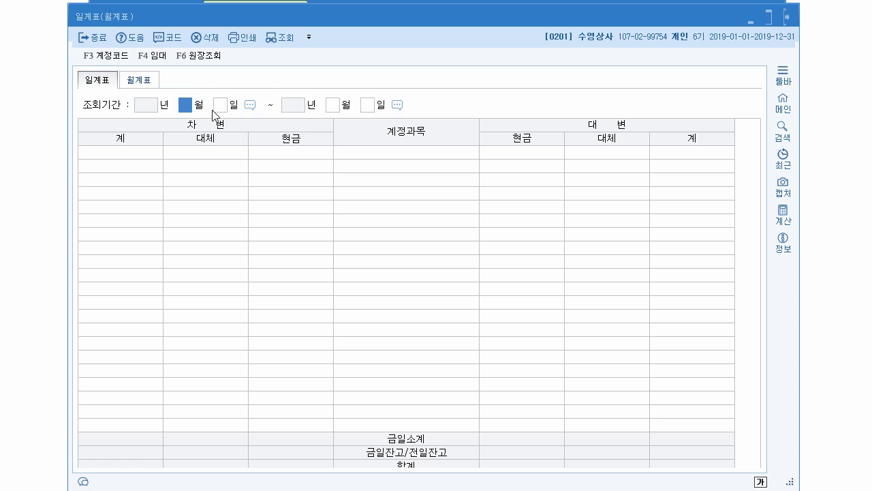
click(132, 80)
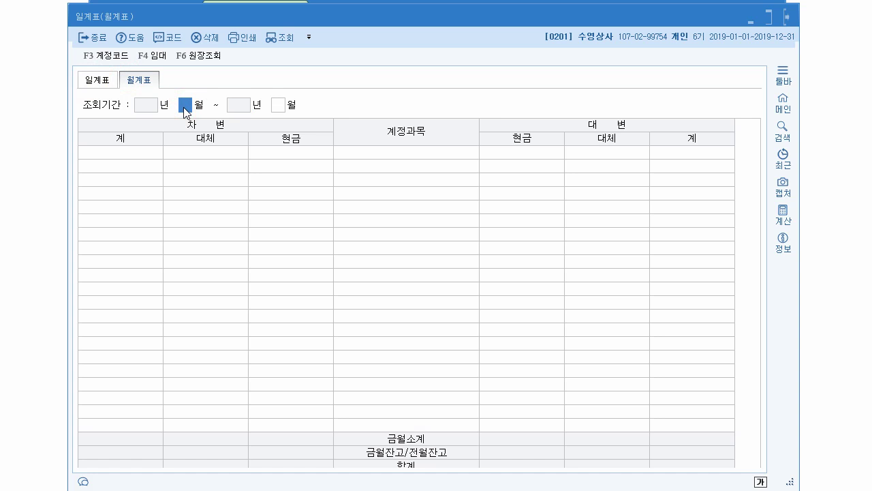
text(7)
key(Return)
text(9)
key(Return)
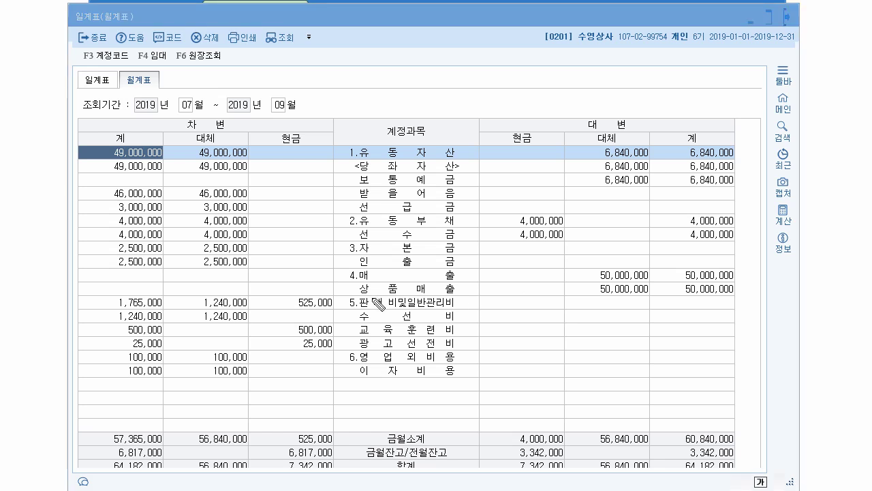
Mark the 판매비및일반관리비 section and its totals in the monthly summary, and clear the drawn marks
drag(350, 307, 458, 308)
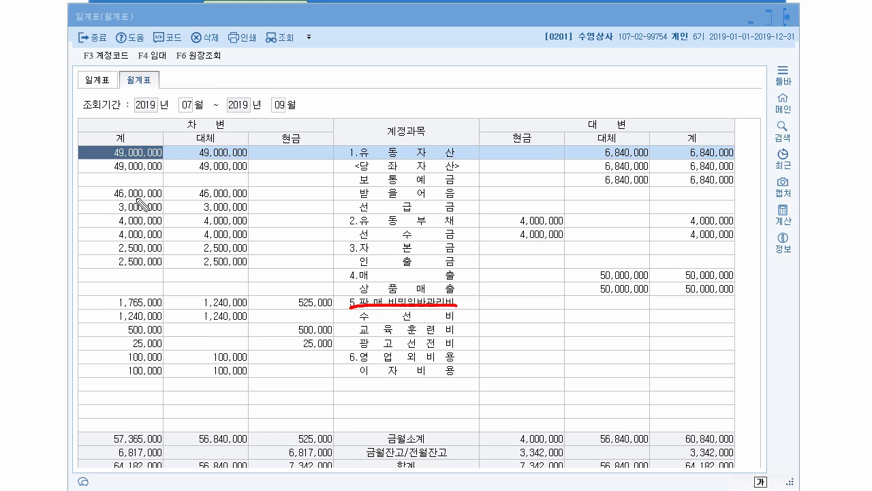
drag(113, 324, 161, 323)
drag(397, 287, 397, 360)
key(ctrl+z)
drag(83, 276, 575, 356)
key(e)
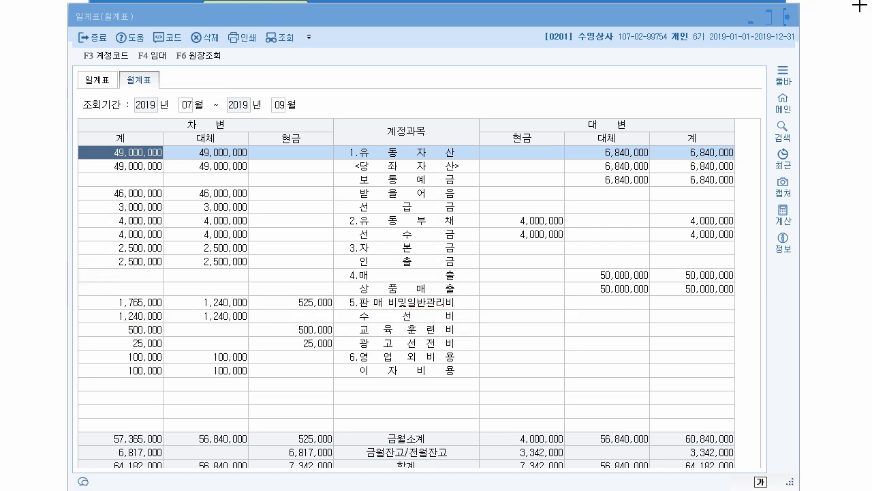
Query the daily summary (일계표) for July 1 through September 30, 2019, and highlight the 수선비 row
click(97, 83)
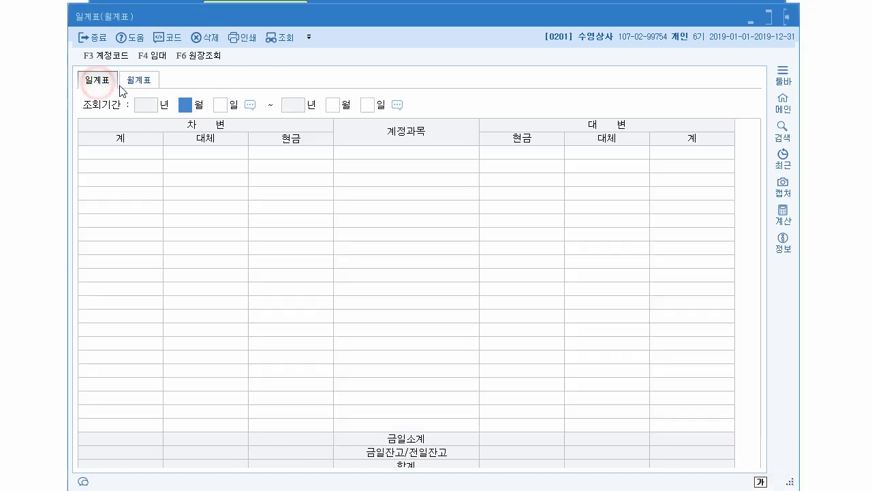
text(7)
key(Return)
text(1)
key(Return)
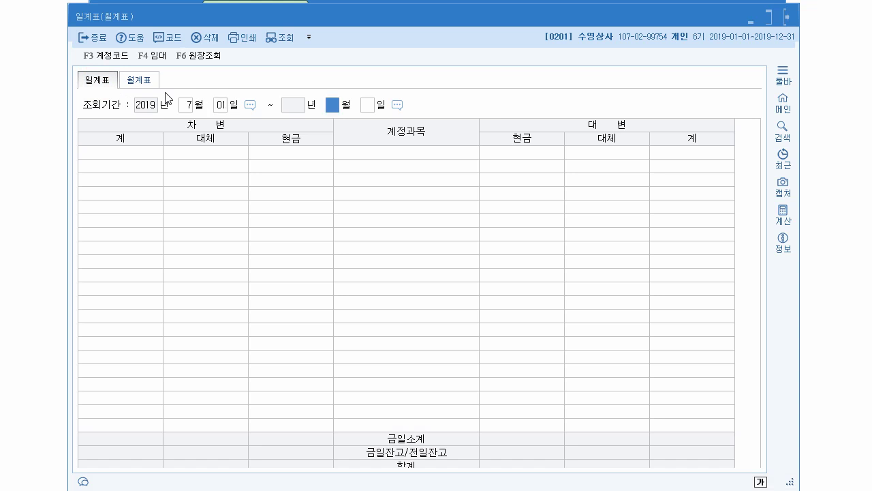
text(9)
key(Return)
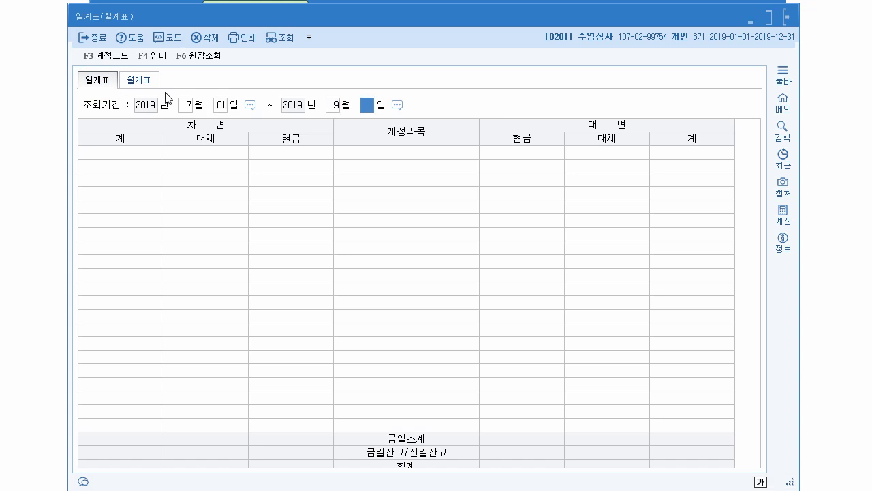
text(3)
key(Return)
text(0)
key(Return)
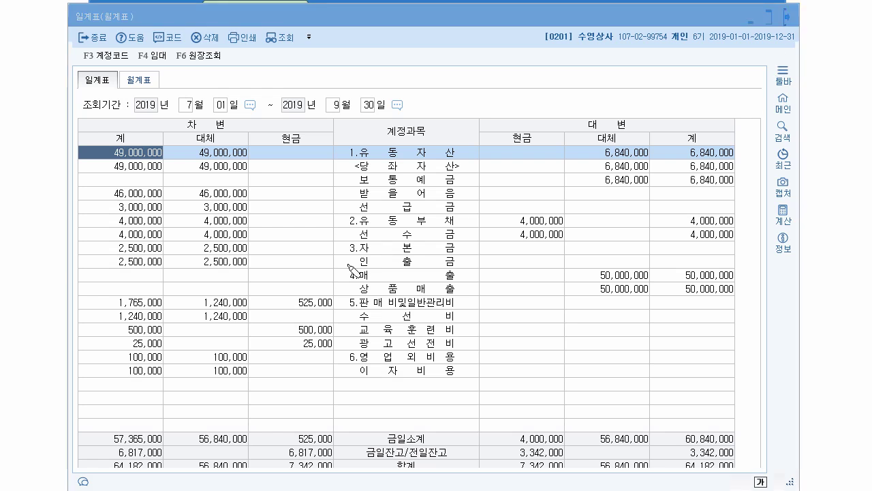
click(108, 316)
drag(108, 315, 468, 316)
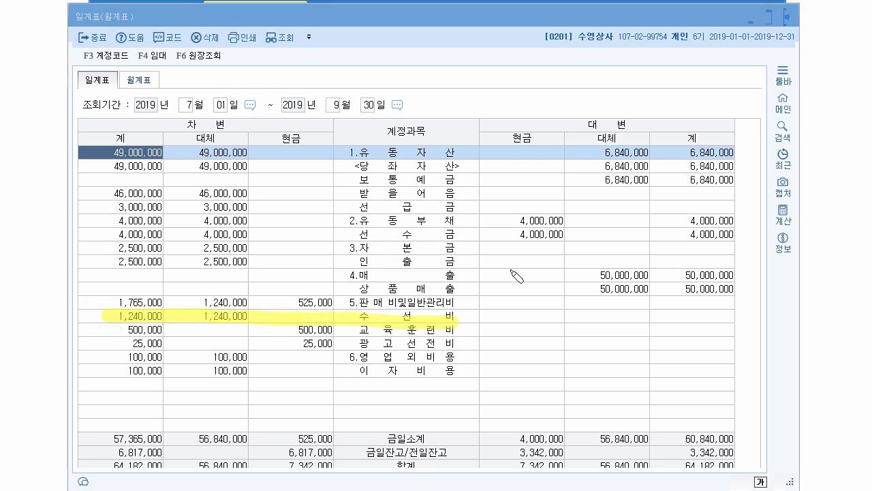